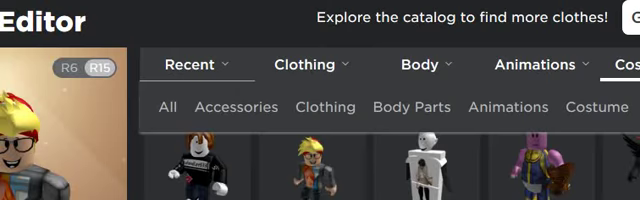
scroll(380, 120, "down", 5)
scroll(380, 120, "down", 3)
scroll(380, 120, "down", 3)
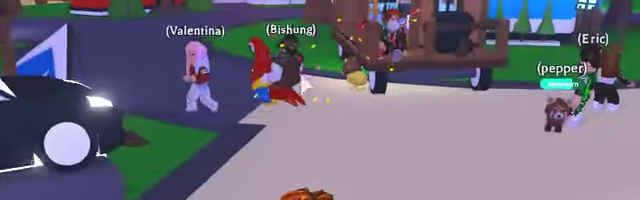
Start a trade with a nearby player, past the warning, and pull the Lemonade Stand from the offer
left_click(270, 75)
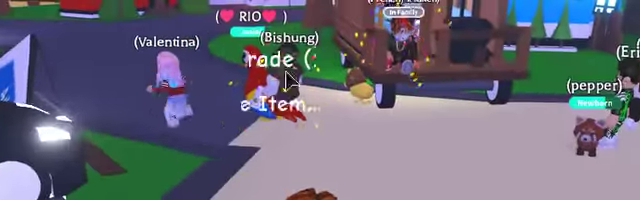
left_click(250, 82)
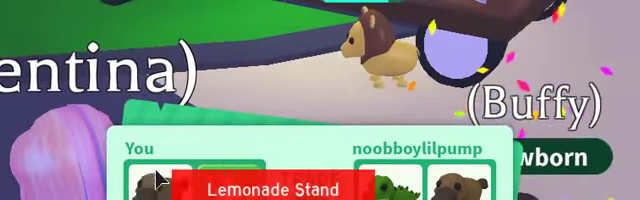
left_click(158, 180)
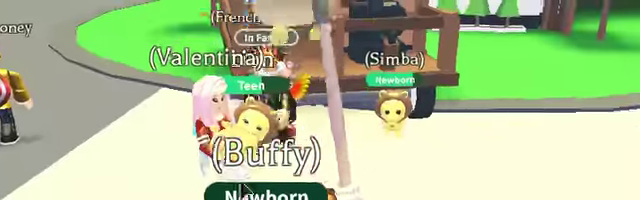
left_click(205, 143)
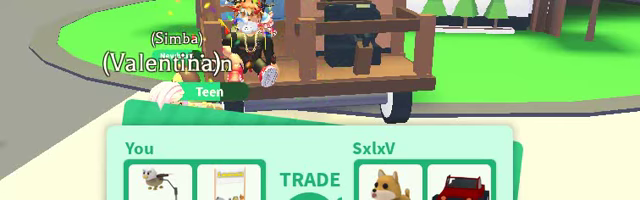
Remove the second offered item, then the Griffin Propeller, from your trade slots
left_click(231, 189)
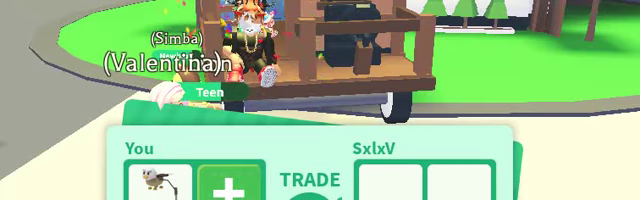
left_click(158, 186)
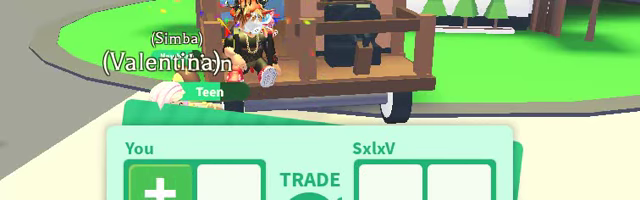